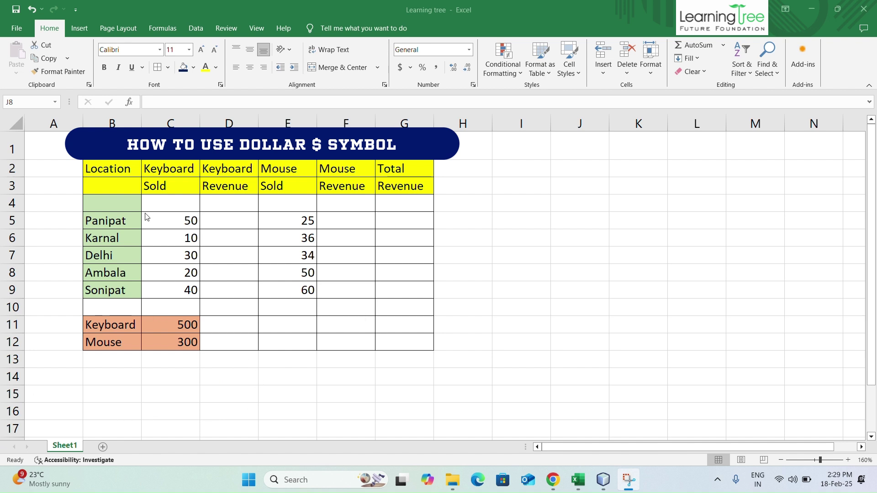
- Review the keyboard and mouse quantities sold per location and the unit prices in C11 and C12
{"action": "left_click", "coordinate": [229, 222]}
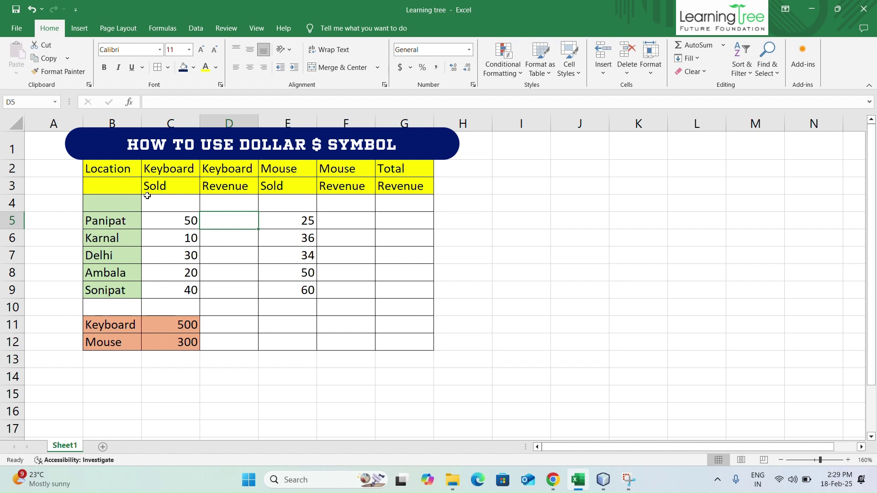
{"action": "left_click", "coordinate": [159, 165]}
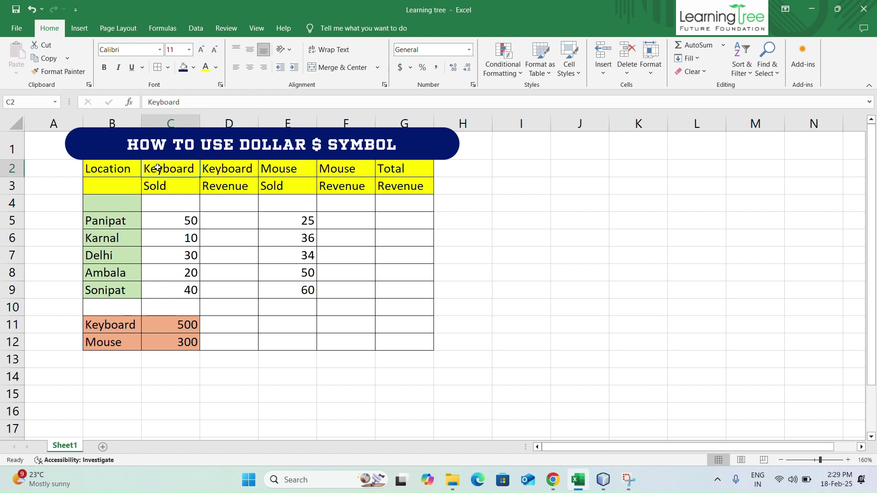
{"action": "left_click", "coordinate": [178, 221]}
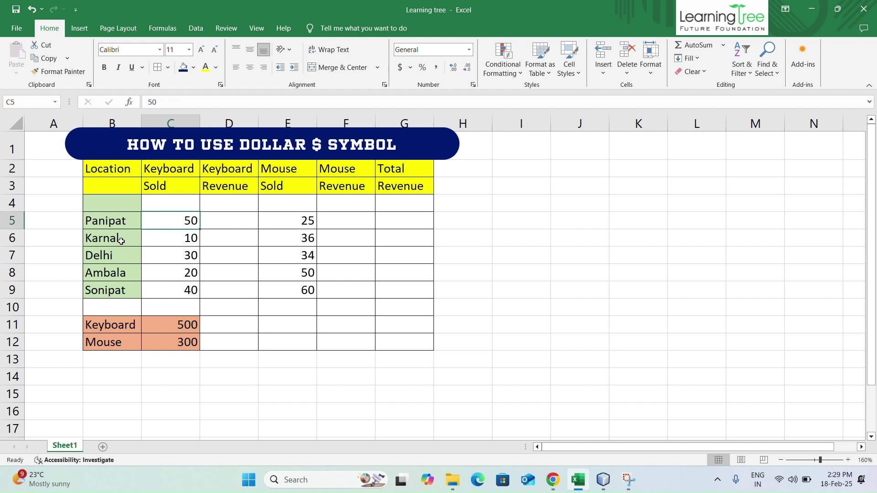
{"action": "left_click", "coordinate": [173, 239]}
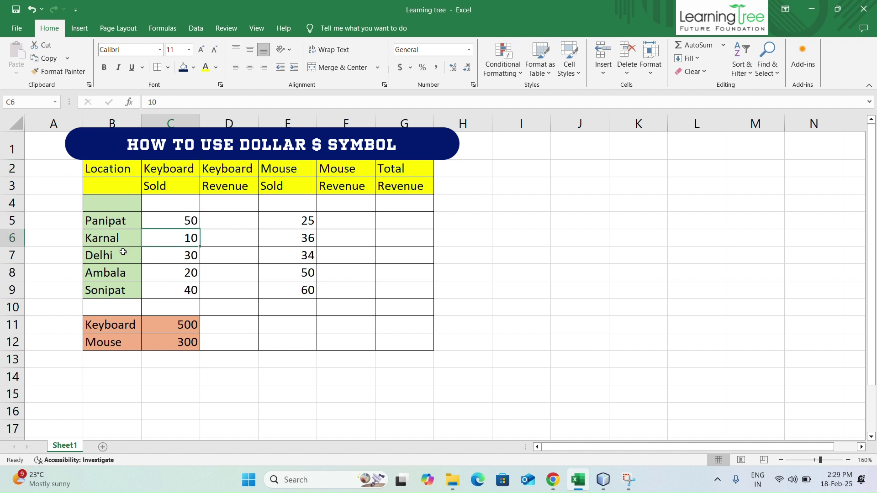
{"action": "left_click", "coordinate": [162, 258]}
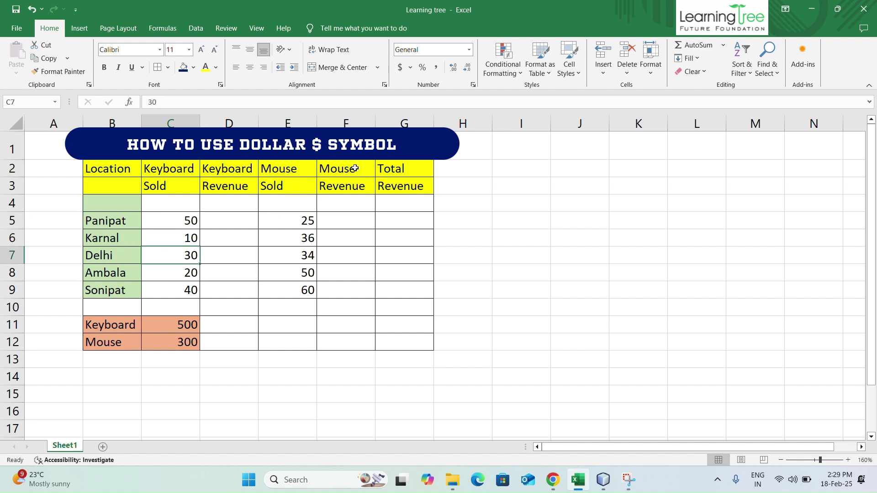
{"action": "left_click", "coordinate": [289, 221]}
{"action": "left_click", "coordinate": [289, 237]}
{"action": "left_click", "coordinate": [291, 255]}
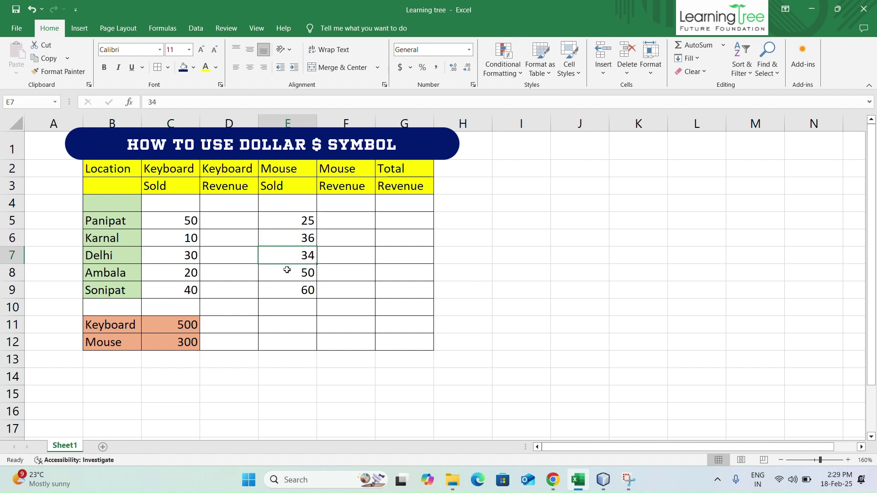
{"action": "left_click", "coordinate": [287, 274]}
{"action": "left_click_drag", "start_coordinate": [108, 223], "coordinate": [126, 272]}
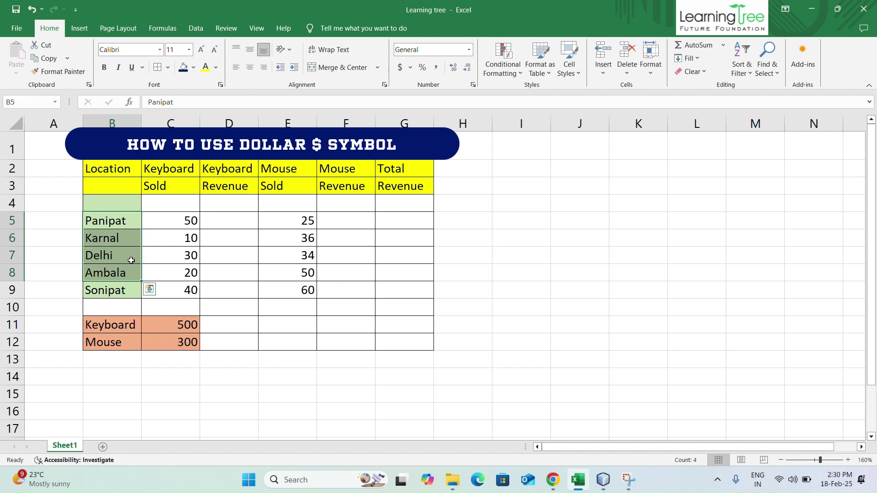
{"action": "left_click", "coordinate": [118, 325]}
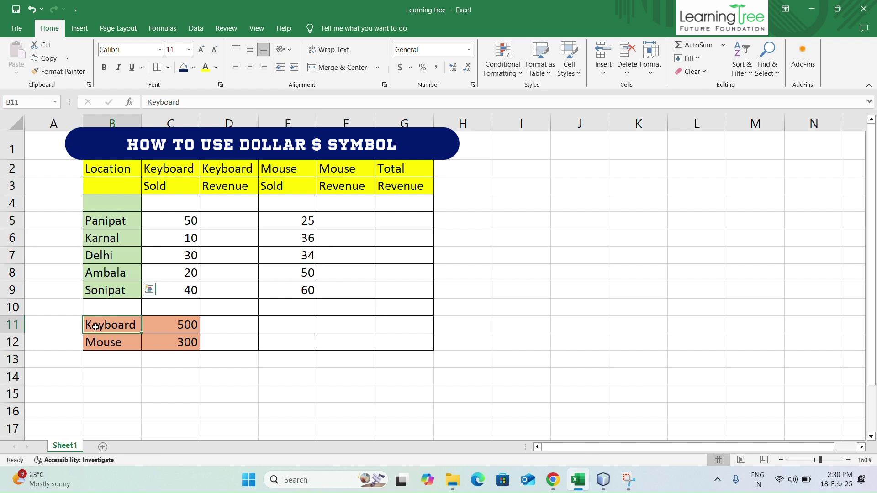
{"action": "left_click", "coordinate": [169, 325]}
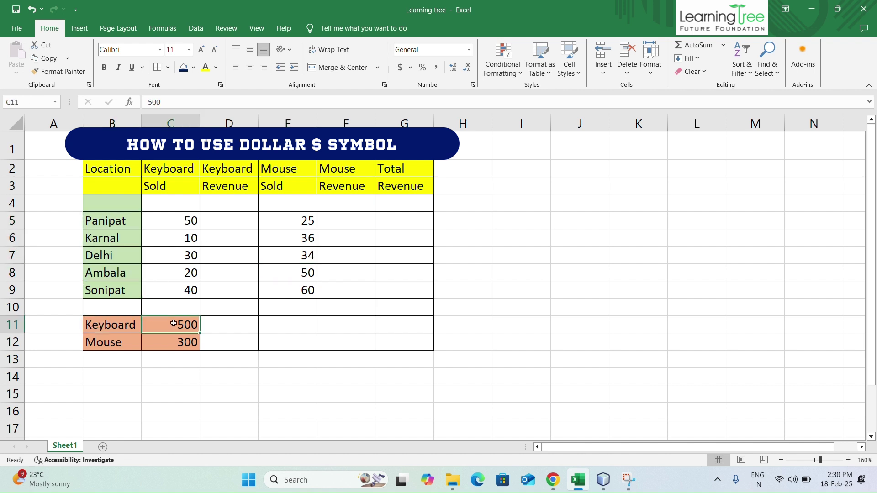
{"action": "left_click", "coordinate": [103, 342]}
{"action": "left_click", "coordinate": [175, 344]}
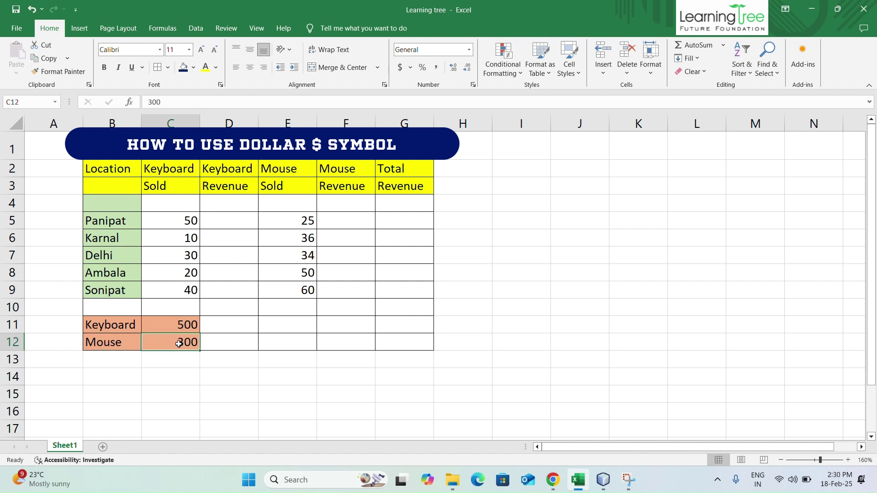
- Look over the Keyboard Revenue, Mouse Revenue and Total Revenue cells in rows 5 to 9
{"action": "left_click", "coordinate": [232, 220]}
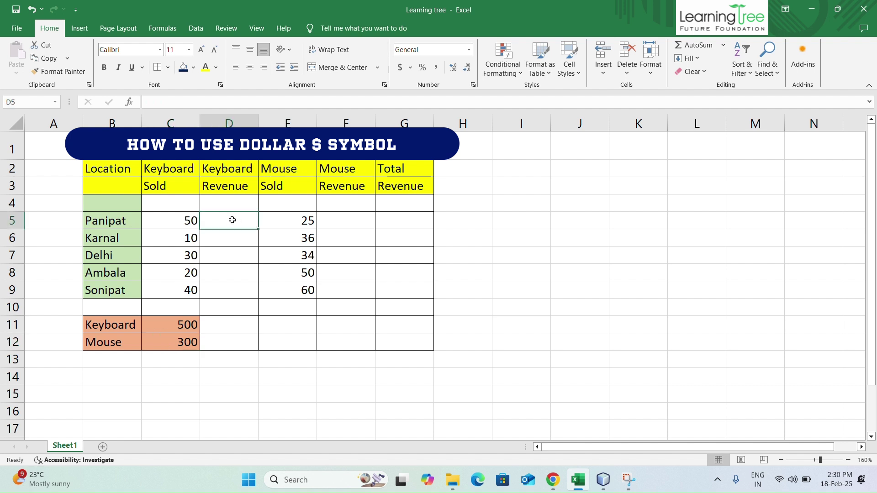
{"action": "left_click_drag", "start_coordinate": [232, 220], "coordinate": [238, 286]}
{"action": "left_click", "coordinate": [342, 219]}
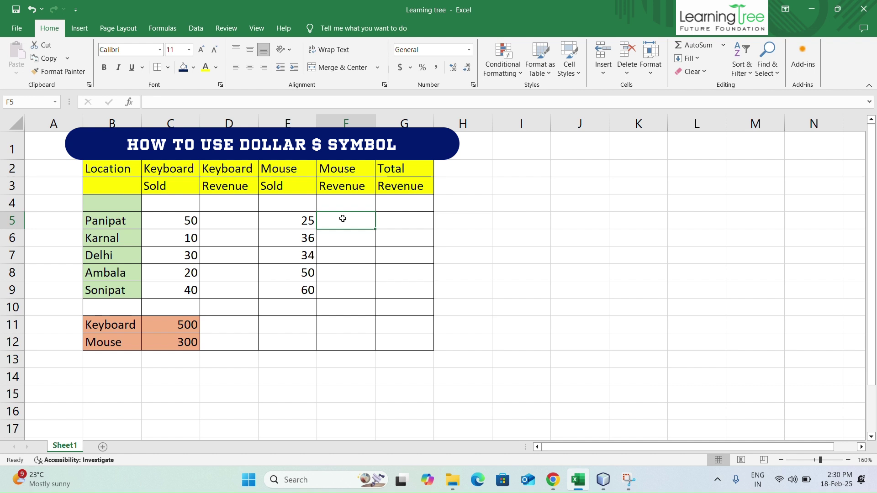
{"action": "left_click_drag", "start_coordinate": [343, 219], "coordinate": [344, 279]}
{"action": "left_click", "coordinate": [397, 218]}
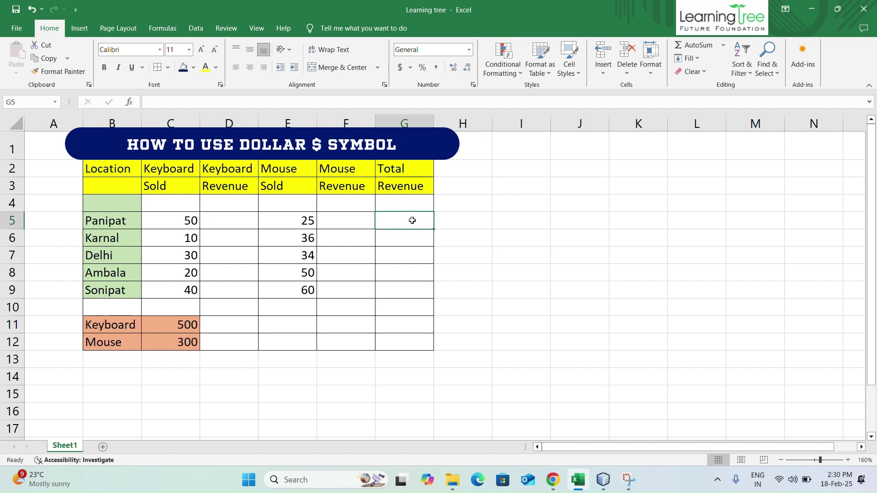
{"action": "left_click_drag", "start_coordinate": [406, 220], "coordinate": [411, 289]}
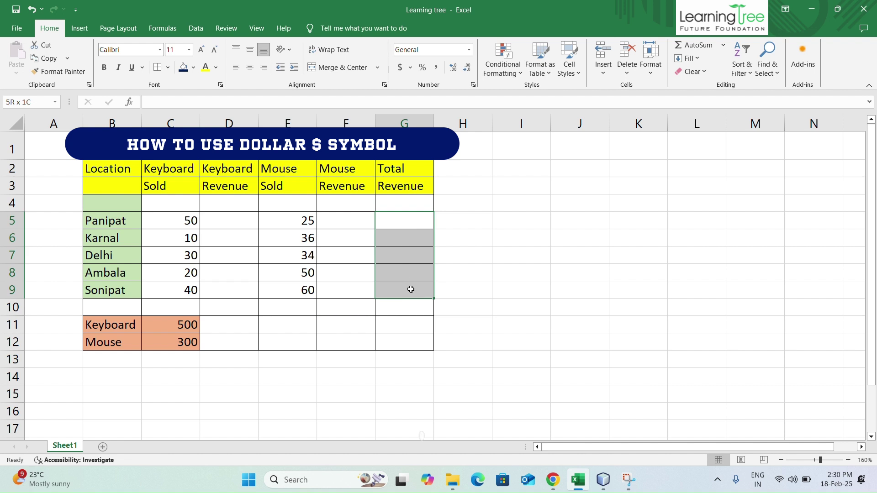
{"action": "left_click", "coordinate": [398, 222]}
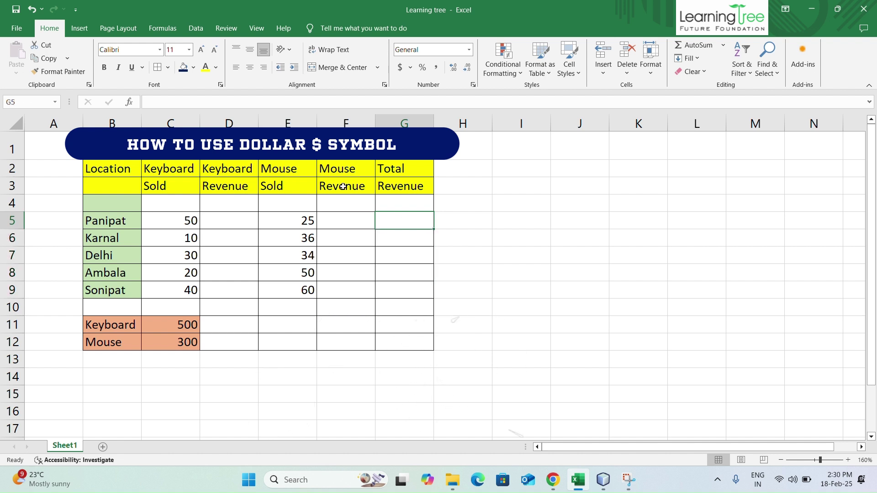
- Calculate Panipat's keyboard revenue in D5 with =C5*C11 and fill the formula down to D9
{"action": "left_click", "coordinate": [231, 221]}
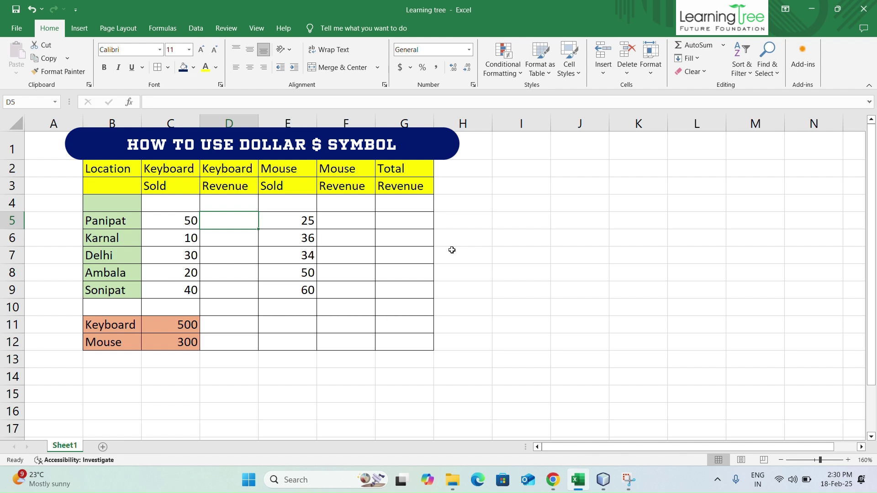
{"action": "type", "text": "="}
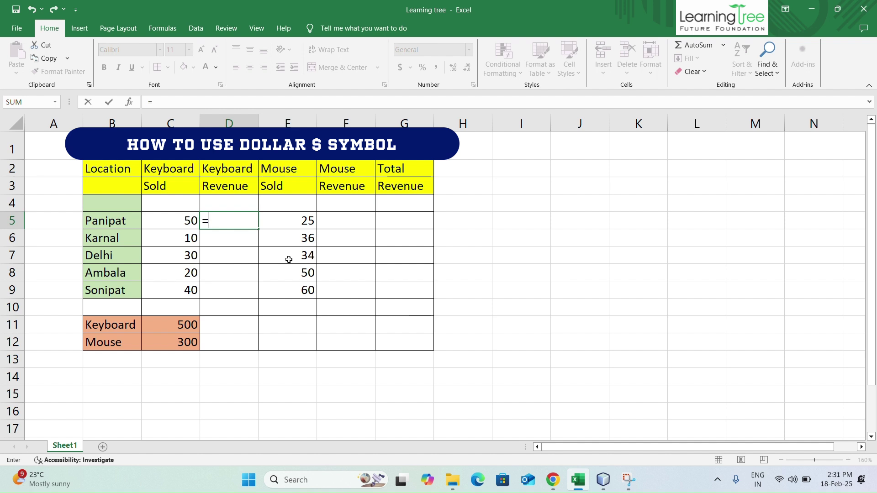
{"action": "type", "text": "C5*"}
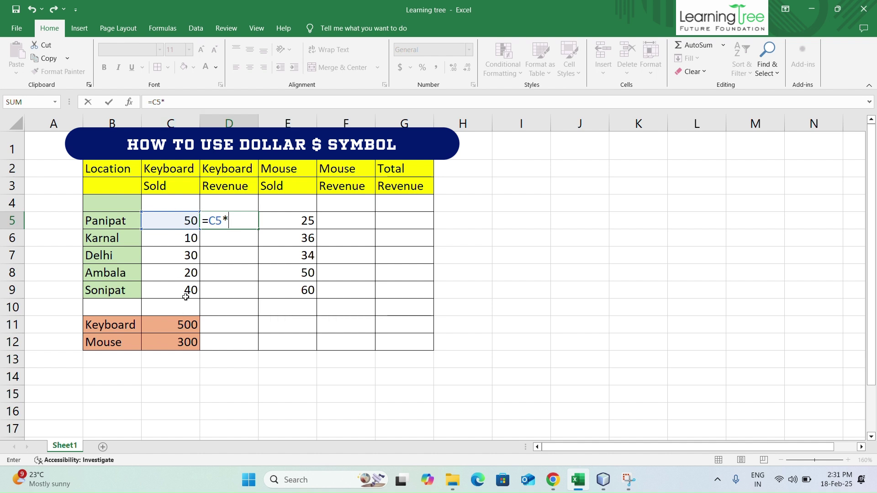
{"action": "left_click", "coordinate": [172, 323]}
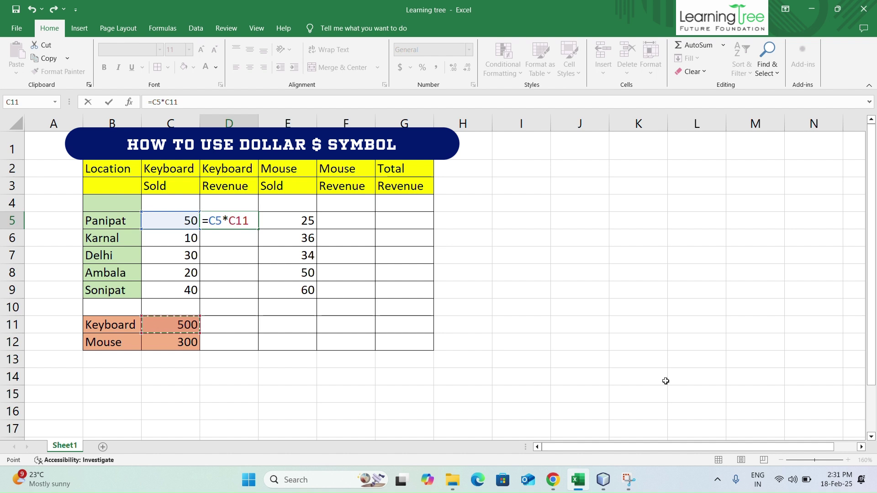
{"action": "key", "text": "Return"}
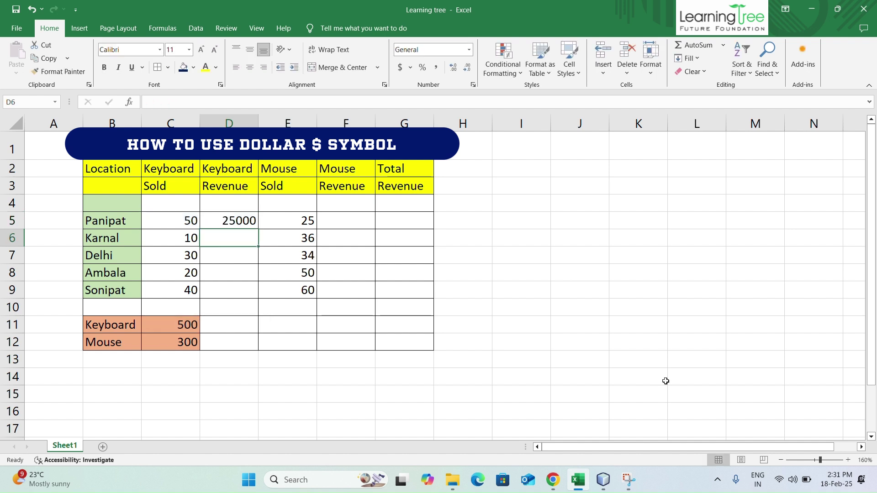
{"action": "left_click", "coordinate": [223, 220]}
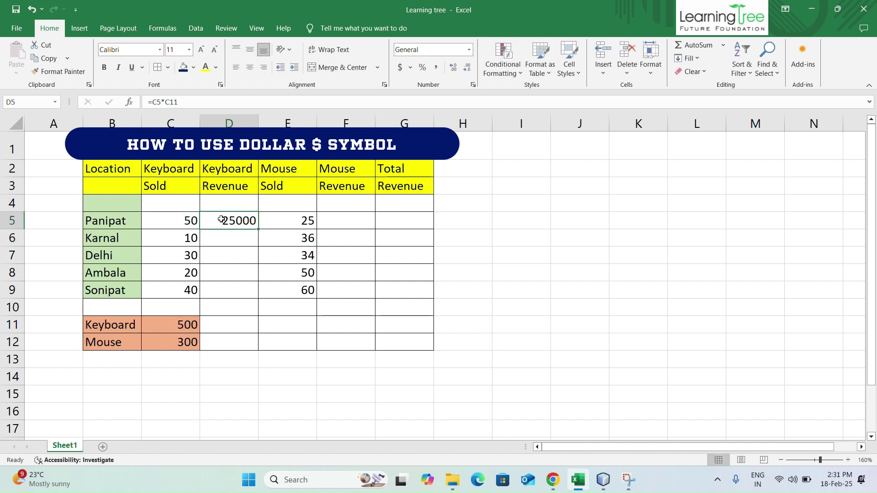
{"action": "left_click_drag", "start_coordinate": [259, 229], "coordinate": [258, 295]}
- Check the Keyboard Revenue formulas in D5 to D8 and the cells that D5 refers to
{"action": "left_click", "coordinate": [223, 228]}
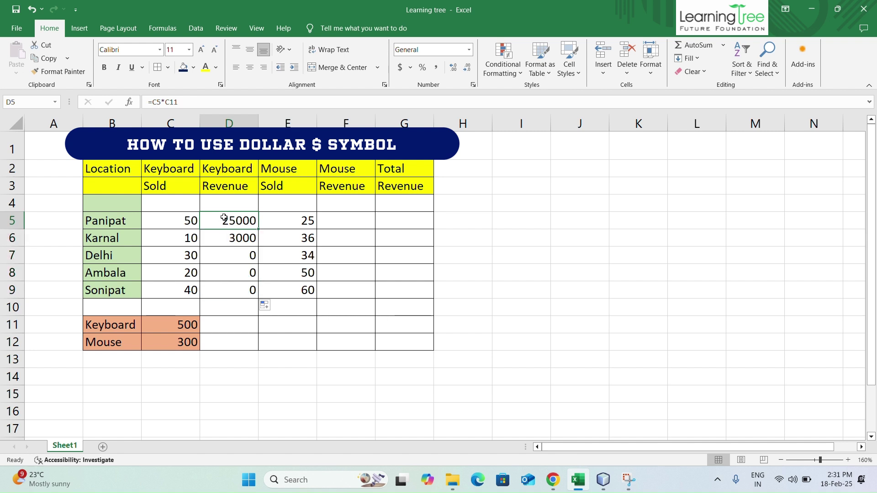
{"action": "left_click", "coordinate": [233, 242]}
{"action": "left_click", "coordinate": [231, 259]}
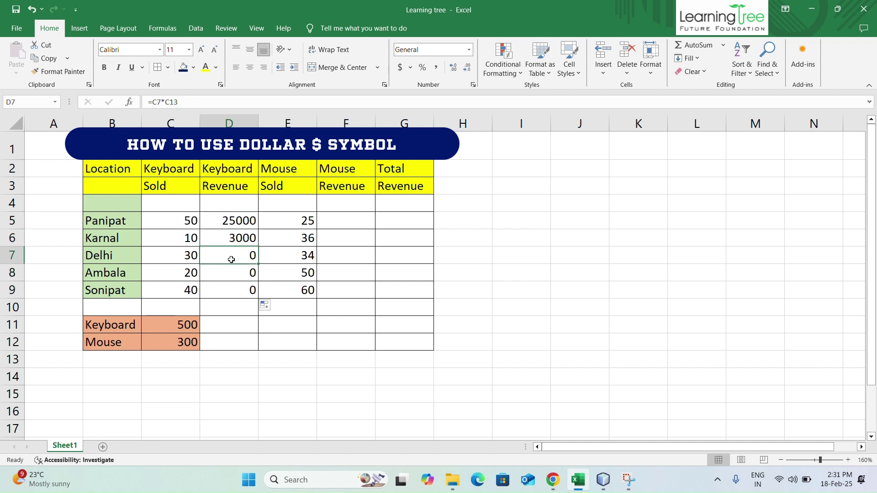
{"action": "left_click", "coordinate": [232, 273]}
{"action": "left_click", "coordinate": [232, 219]}
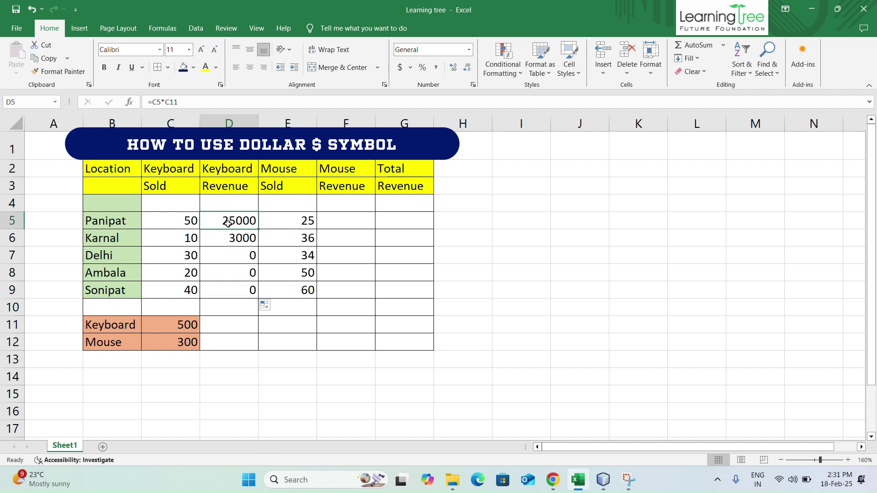
{"action": "double_click", "coordinate": [225, 220]}
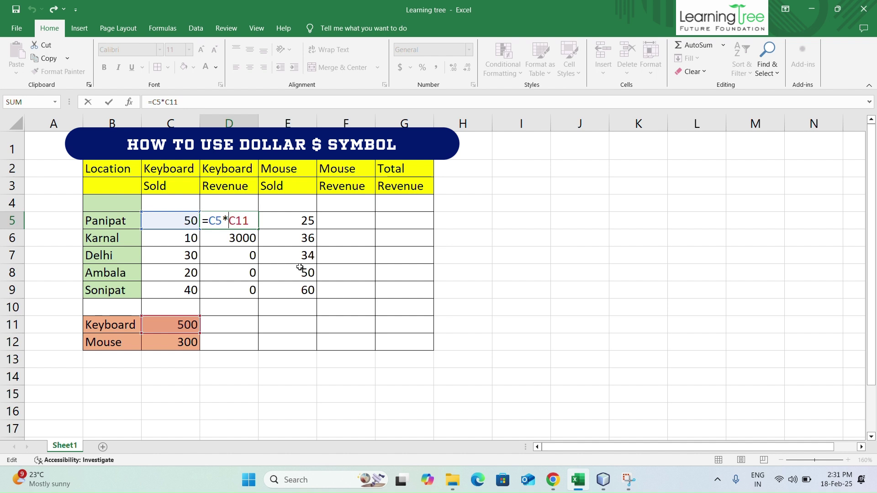
{"action": "key", "text": "Return"}
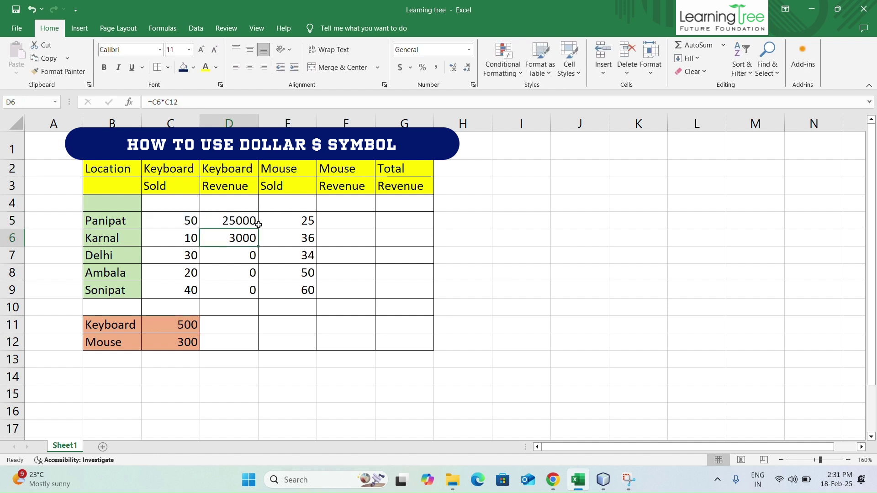
- Fill the Keyboard Revenue formula from D5 down to D9 again
{"action": "left_click", "coordinate": [231, 221]}
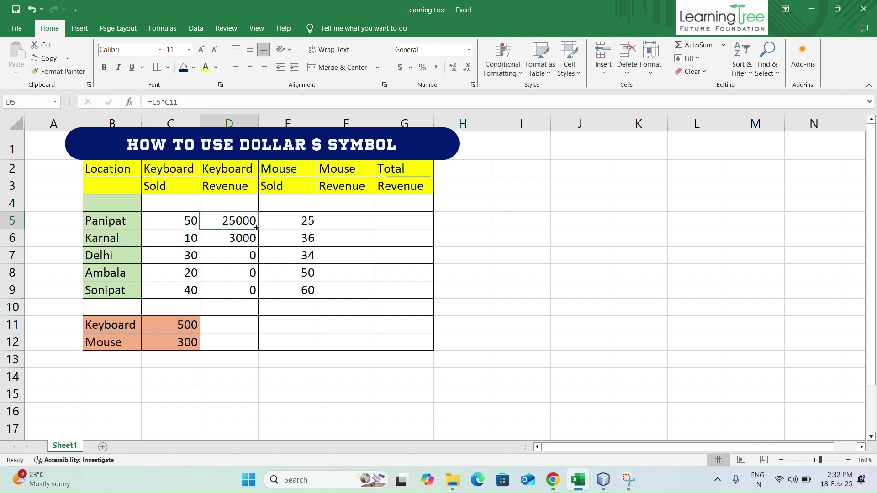
{"action": "left_click_drag", "start_coordinate": [256, 227], "coordinate": [257, 295]}
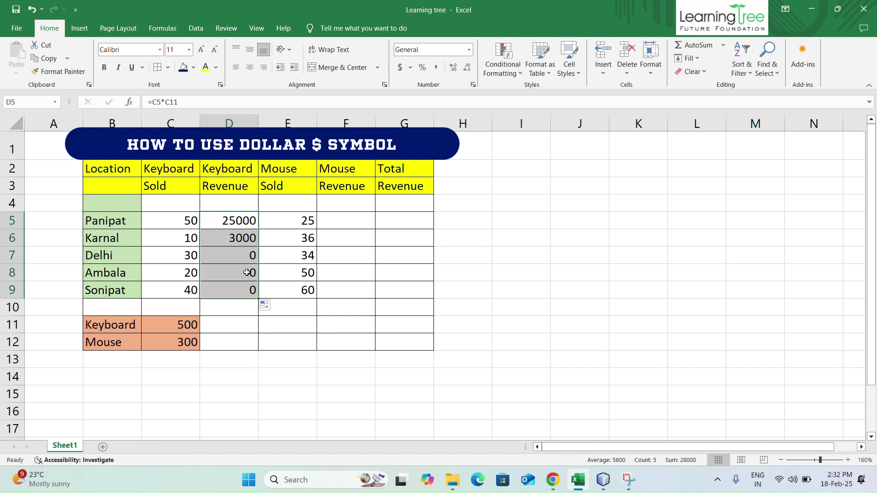
- Inspect the Keyboard Revenue formulas in D5 to D8 and the cells each one refers to
{"action": "left_click", "coordinate": [242, 258]}
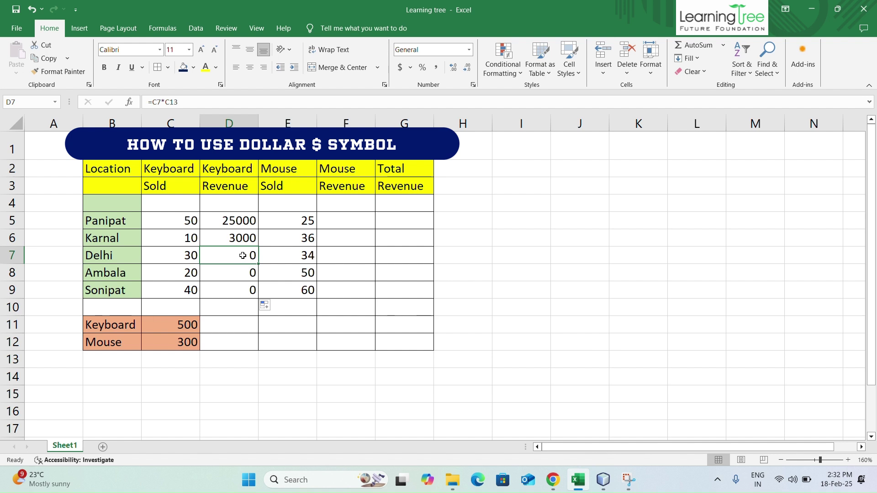
{"action": "left_click", "coordinate": [232, 223]}
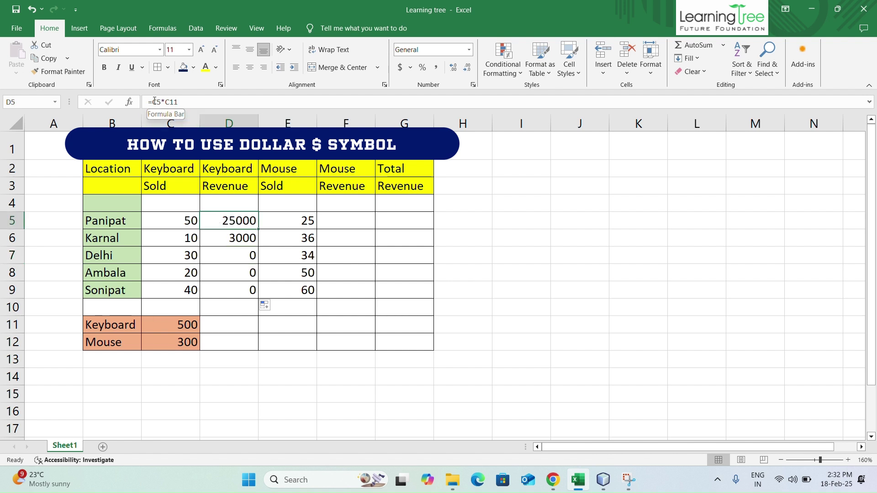
{"action": "double_click", "coordinate": [225, 222]}
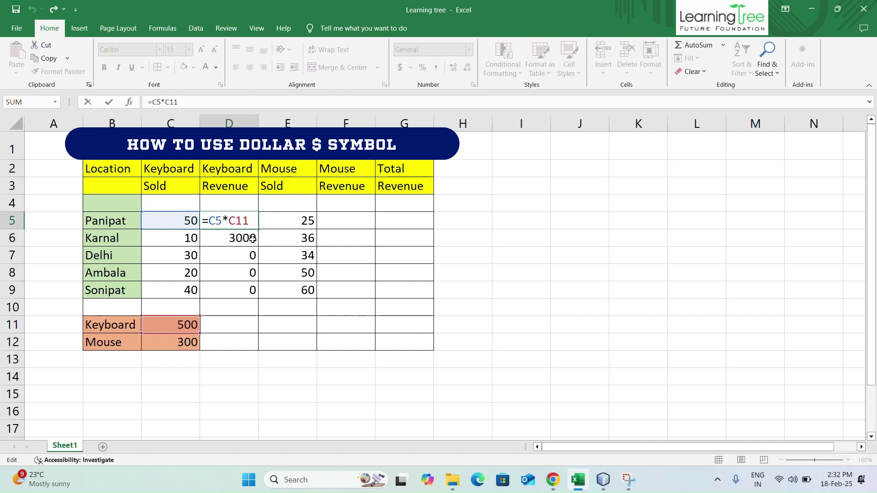
{"action": "key", "text": "Return"}
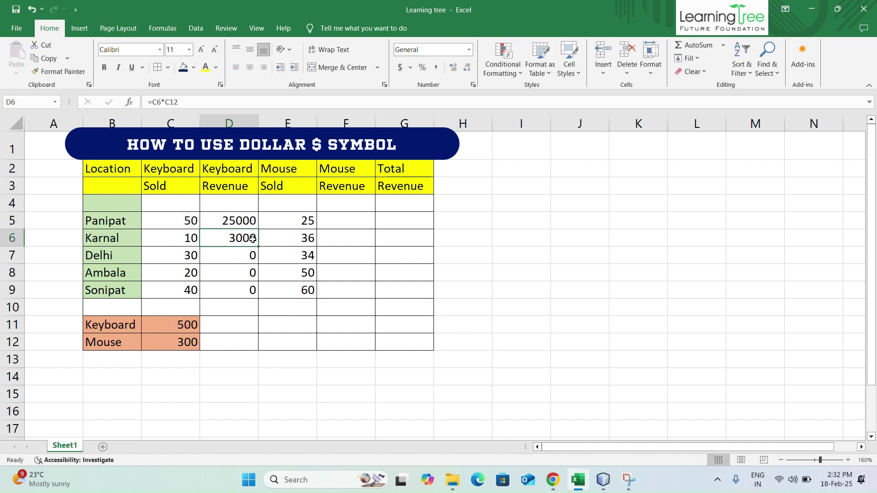
{"action": "double_click", "coordinate": [217, 244]}
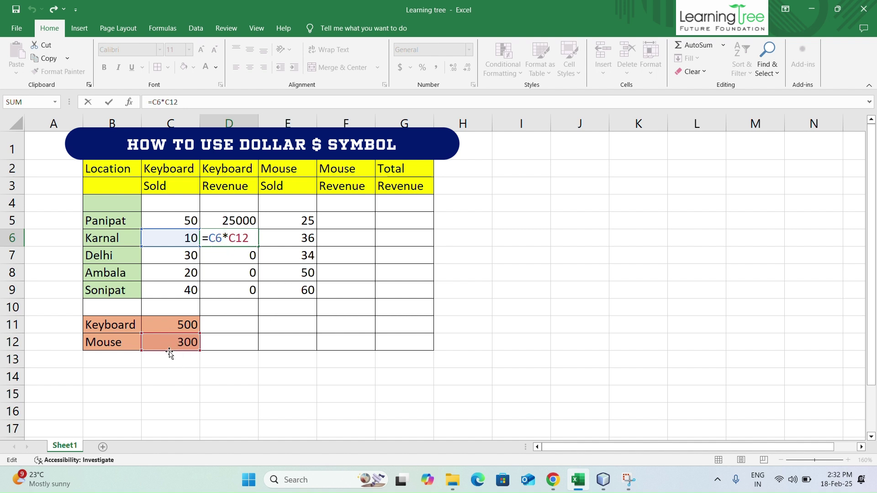
{"action": "key", "text": "Return"}
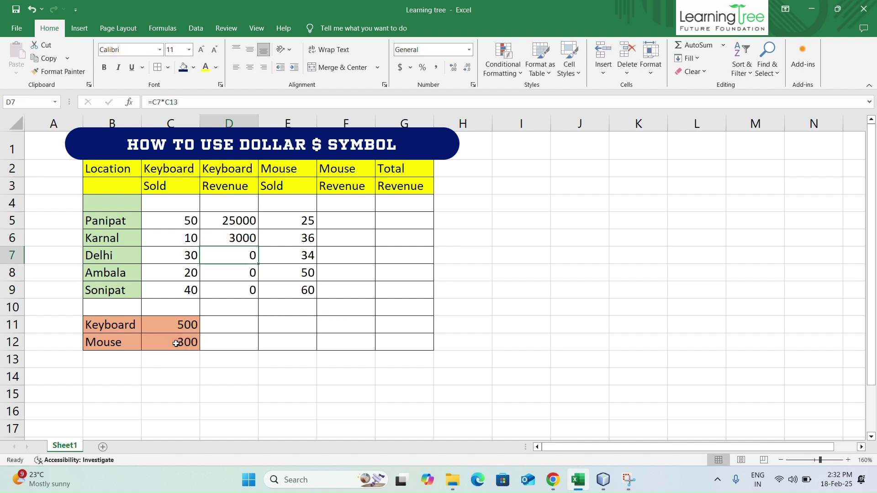
{"action": "double_click", "coordinate": [228, 253]}
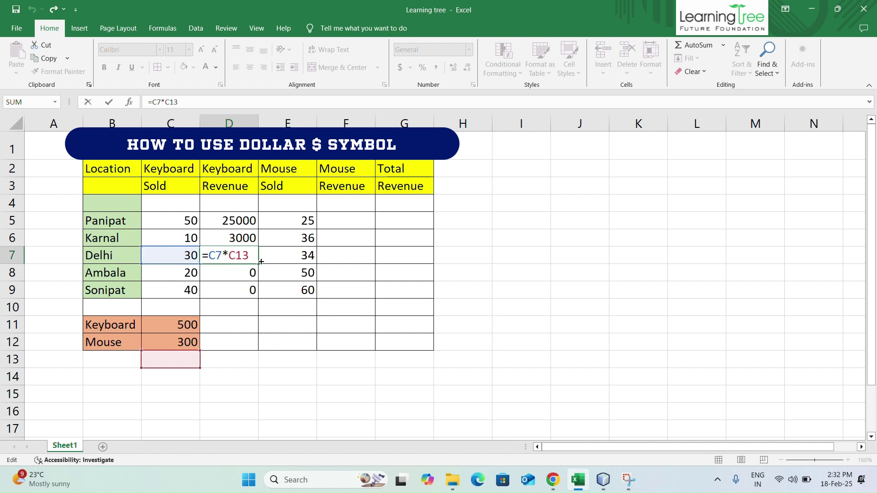
{"action": "key", "text": "Return"}
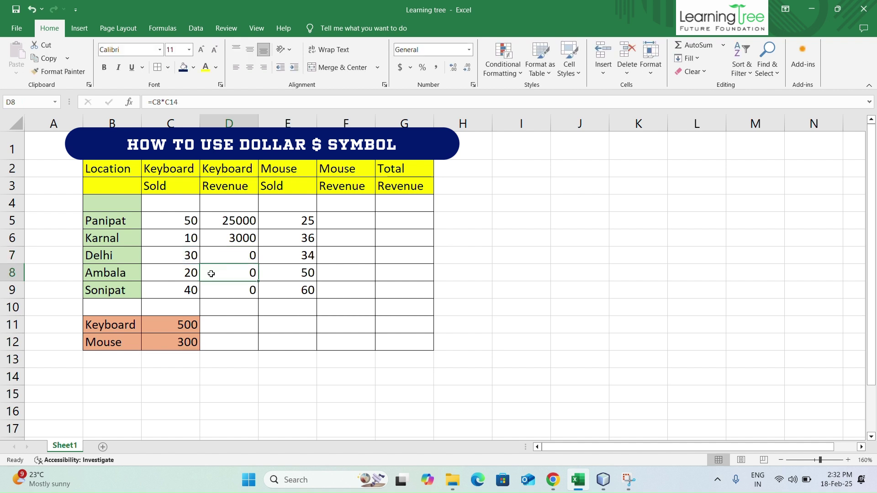
{"action": "double_click", "coordinate": [211, 273]}
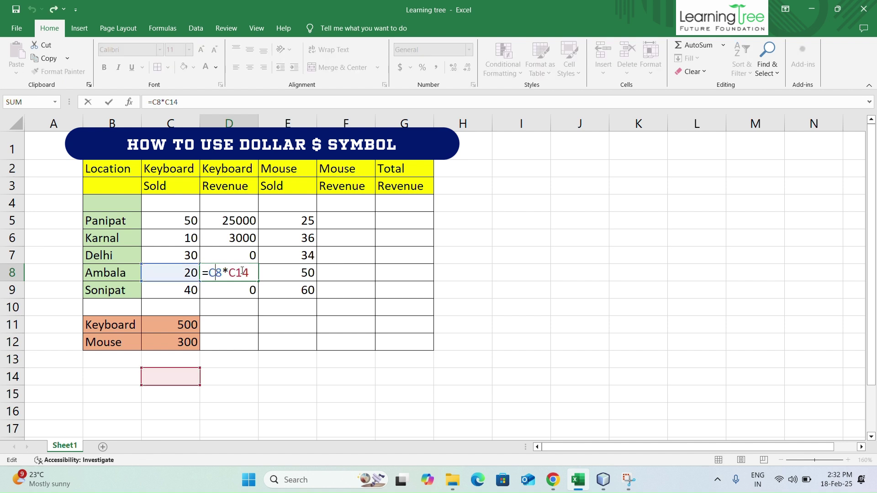
{"action": "left_click", "coordinate": [216, 273]}
{"action": "key", "text": "Return"}
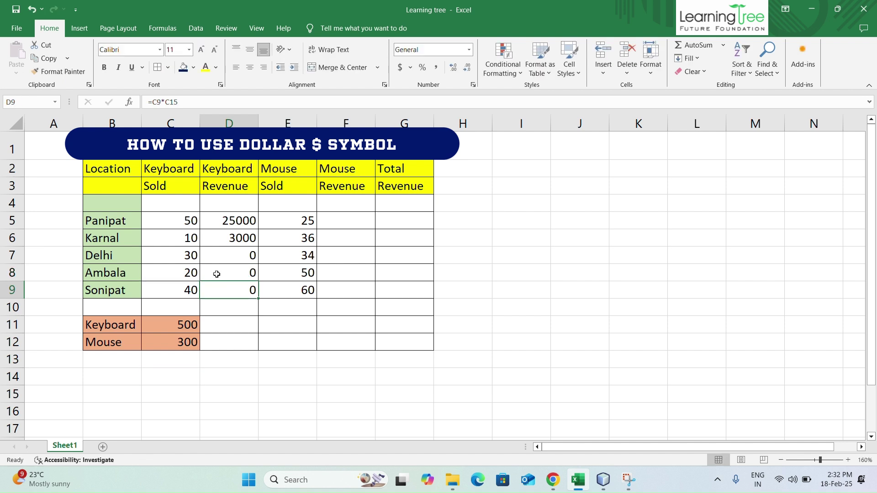
- Compare the Keyboard Sold range C5:C9 with the price cell C11 and the cells below it down to C15
{"action": "left_click", "coordinate": [175, 223]}
{"action": "left_click_drag", "start_coordinate": [175, 222], "coordinate": [181, 288]}
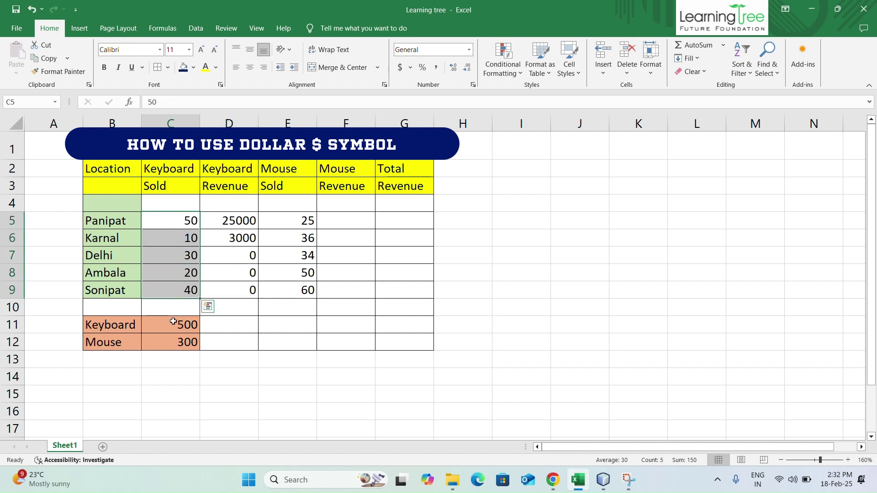
{"action": "left_click", "coordinate": [169, 328]}
{"action": "left_click_drag", "start_coordinate": [168, 328], "coordinate": [178, 397]}
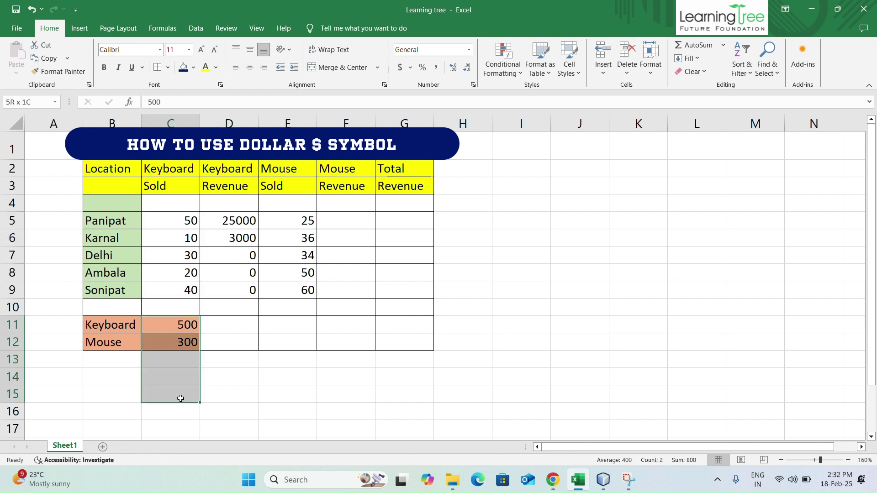
{"action": "left_click", "coordinate": [214, 382]}
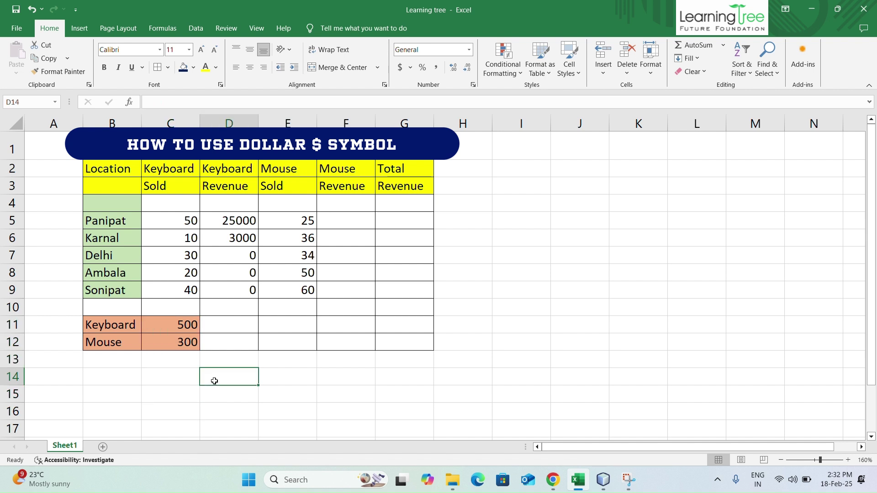
{"action": "left_click_drag", "start_coordinate": [176, 216], "coordinate": [178, 287]}
{"action": "left_click", "coordinate": [170, 324]}
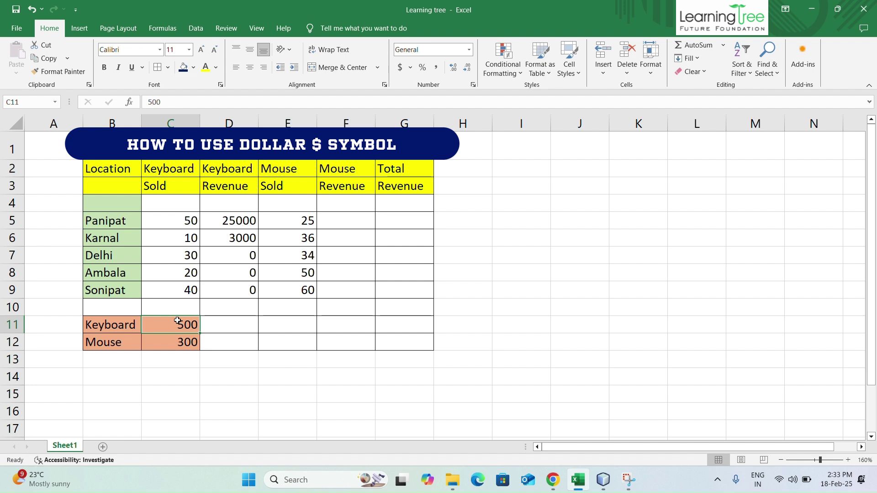
{"action": "left_click", "coordinate": [172, 219]}
{"action": "left_click_drag", "start_coordinate": [172, 218], "coordinate": [169, 286]}
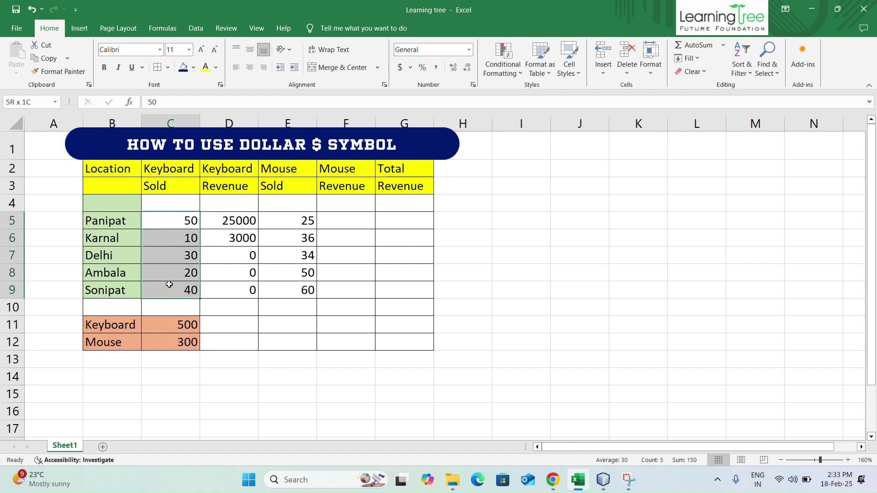
- Review the relative formula in D5 and fill it down to D9 once more
{"action": "left_click", "coordinate": [227, 220]}
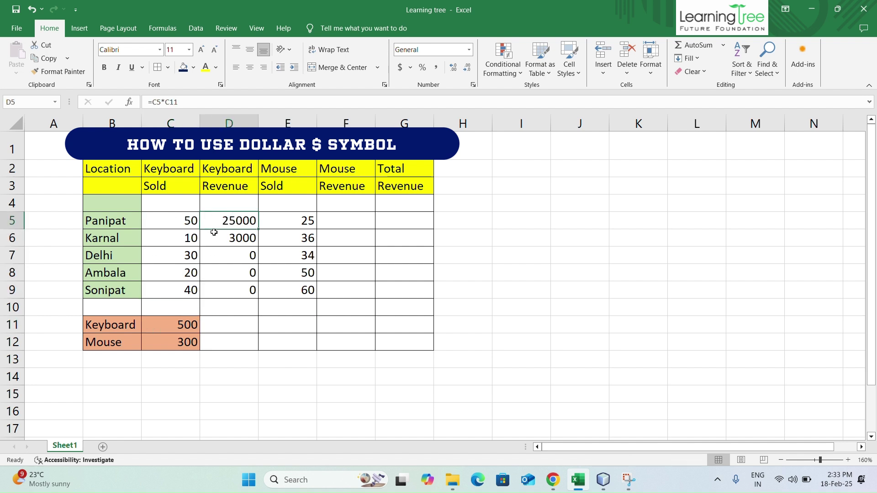
{"action": "double_click", "coordinate": [236, 222]}
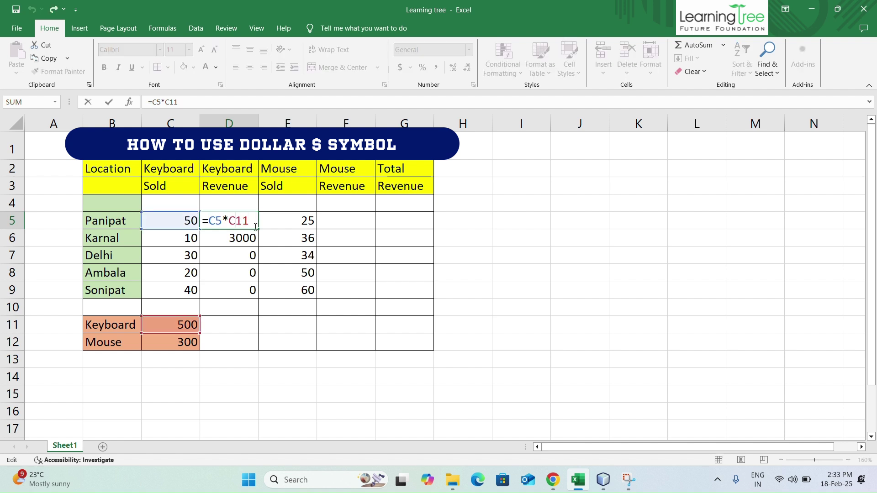
{"action": "key", "text": "Escape"}
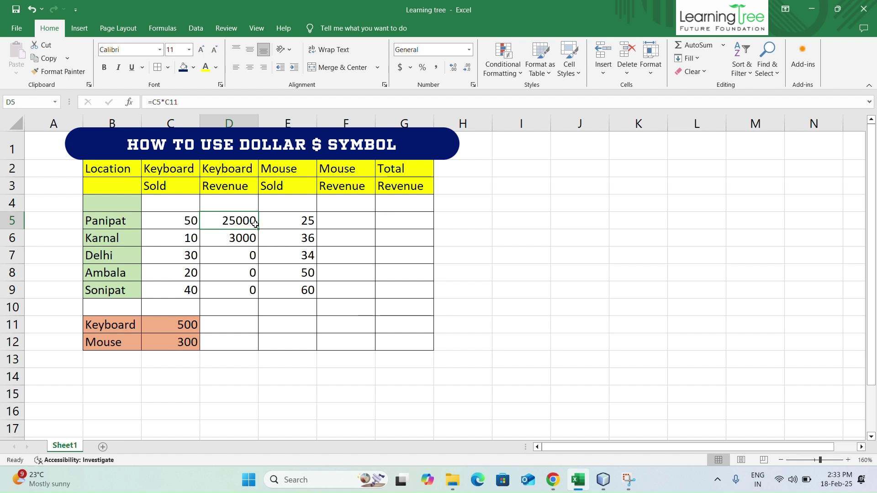
{"action": "left_click_drag", "start_coordinate": [258, 228], "coordinate": [260, 296]}
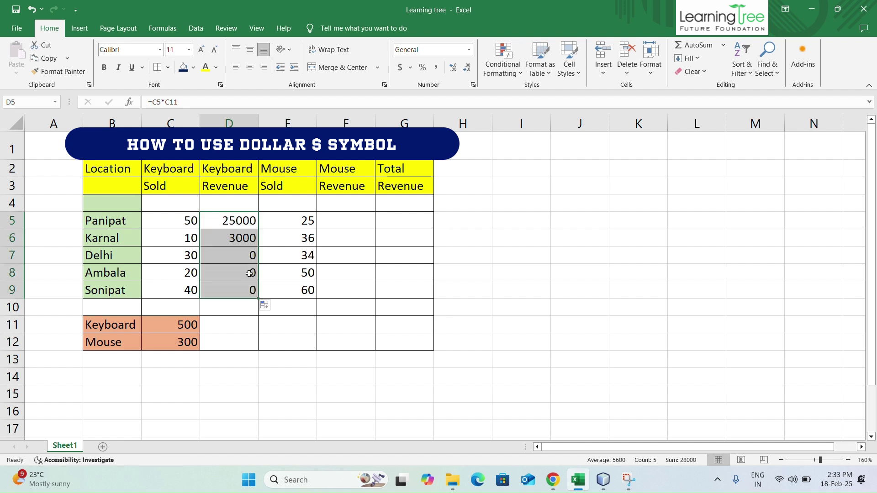
- Check the copied formulas in D7 and D8 against the cells C13 to C15 and the keyboard price in C11
{"action": "left_click", "coordinate": [240, 257]}
{"action": "left_click", "coordinate": [239, 269]}
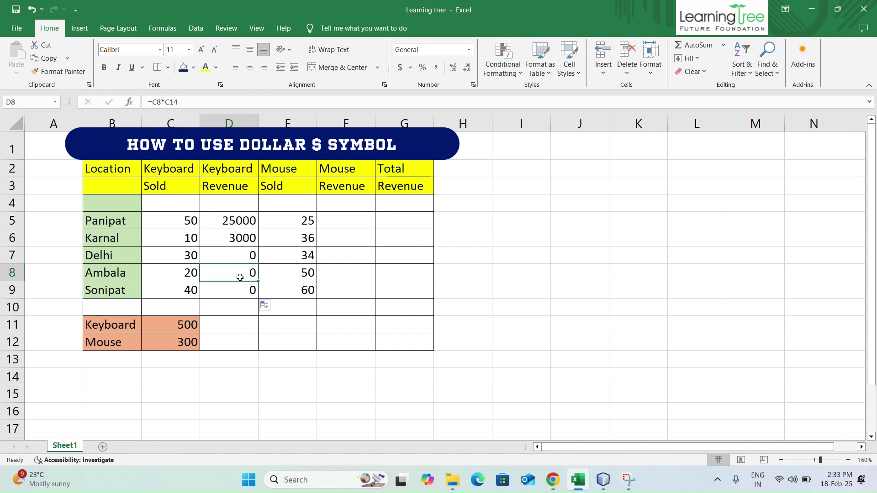
{"action": "left_click", "coordinate": [172, 362]}
{"action": "left_click", "coordinate": [174, 375]}
{"action": "left_click", "coordinate": [174, 397]}
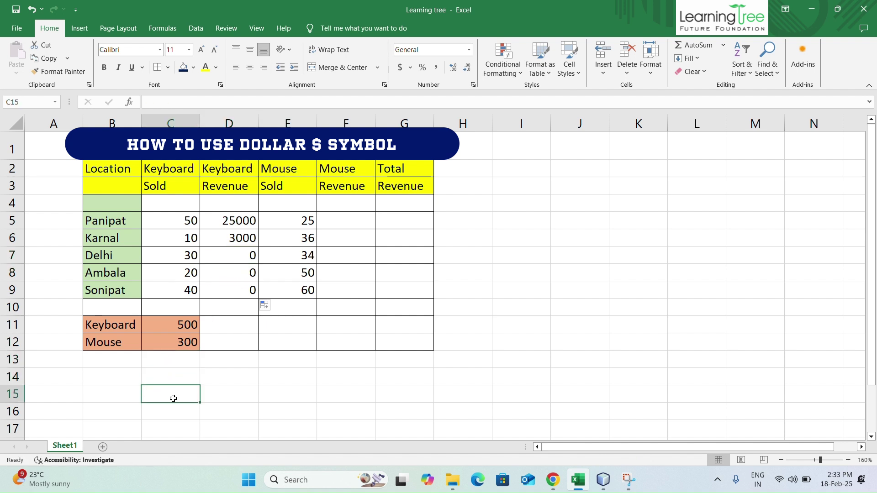
{"action": "left_click", "coordinate": [172, 366]}
{"action": "left_click", "coordinate": [169, 326]}
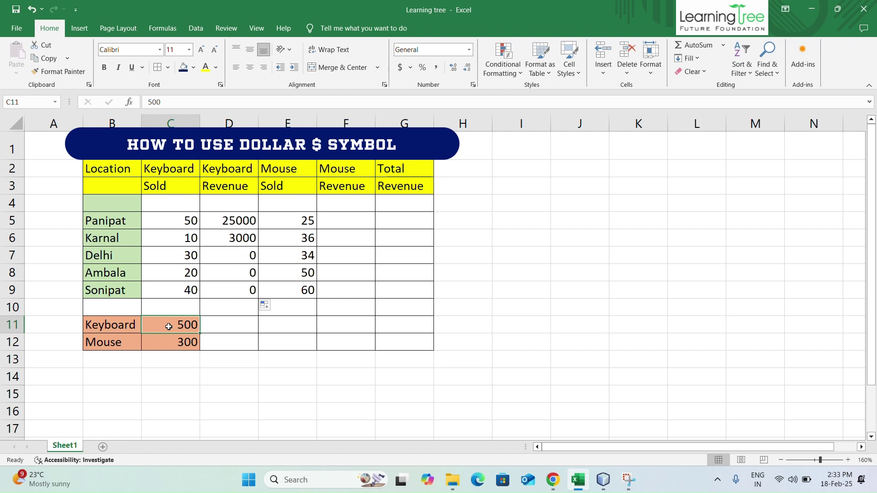
- Make the keyboard price reference absolute in D5 with =C5*$C$11, and fill the formula down to D9
{"action": "left_click", "coordinate": [229, 219]}
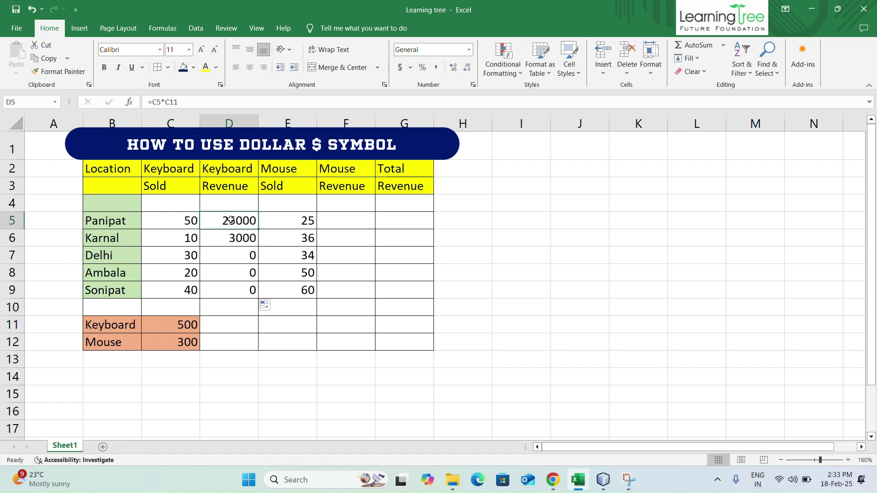
{"action": "double_click", "coordinate": [245, 220]}
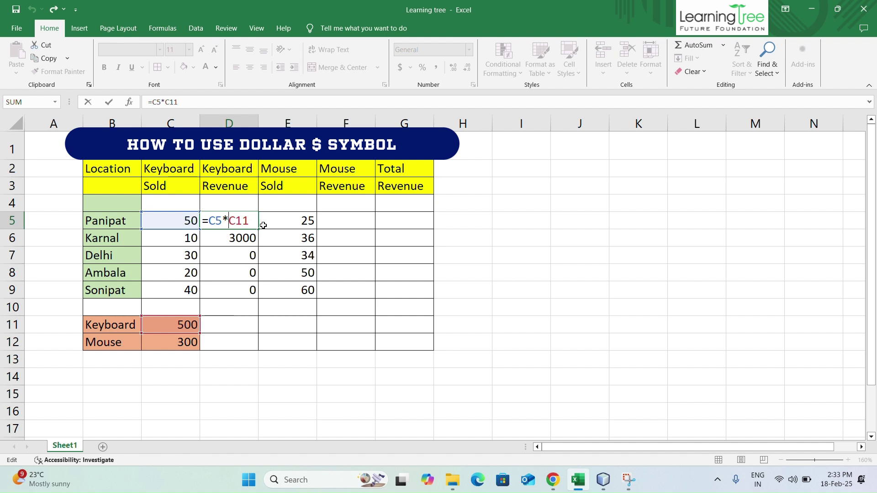
{"action": "type", "text": "$"}
{"action": "key", "text": "Right"}
{"action": "type", "text": "$"}
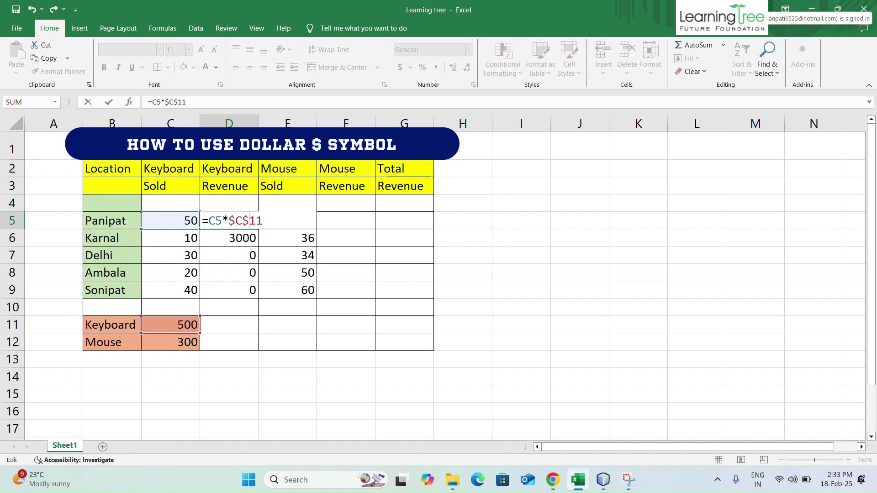
{"action": "key", "text": "Return"}
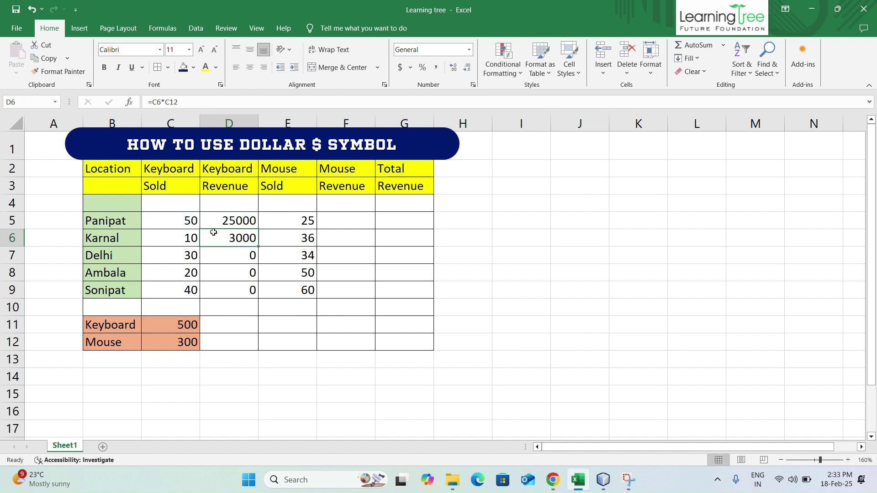
{"action": "left_click", "coordinate": [224, 223]}
{"action": "left_click_drag", "start_coordinate": [257, 229], "coordinate": [258, 295]}
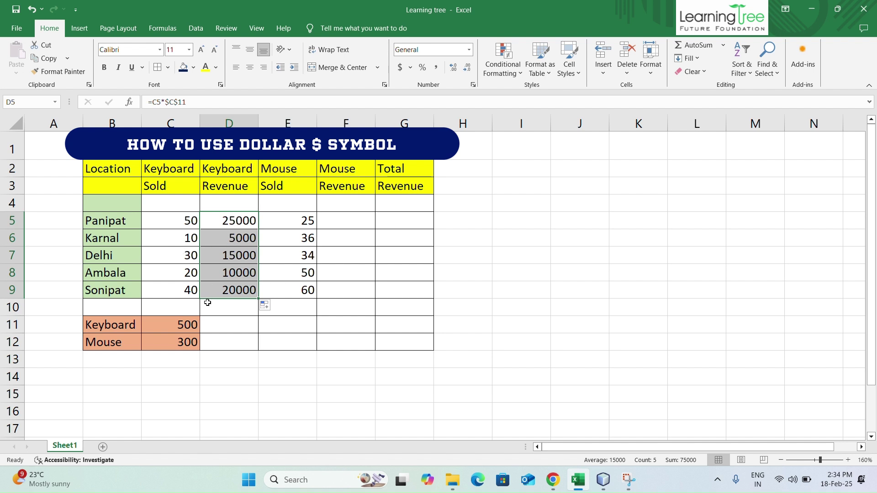
{"action": "left_click", "coordinate": [216, 288]}
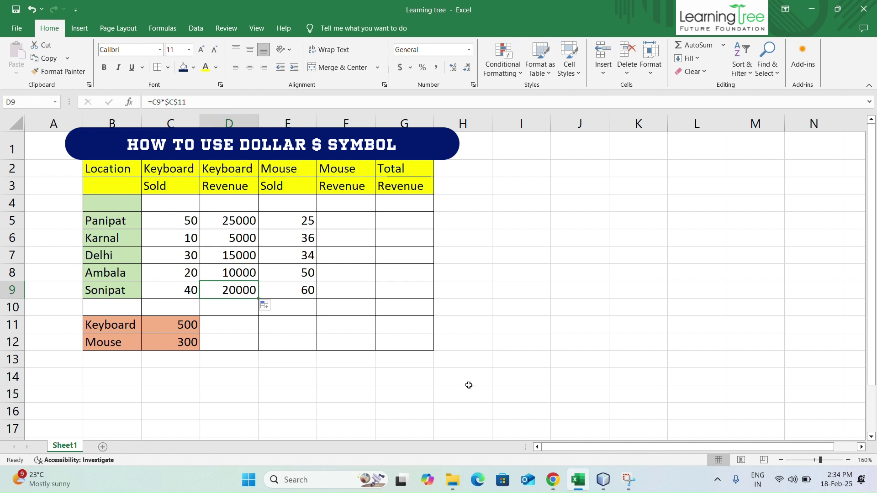
- Calculate Panipat's mouse revenue in F5 with =E5*$C$12 and fill the formula down to F9
{"action": "left_click", "coordinate": [347, 223]}
{"action": "type", "text": "="}
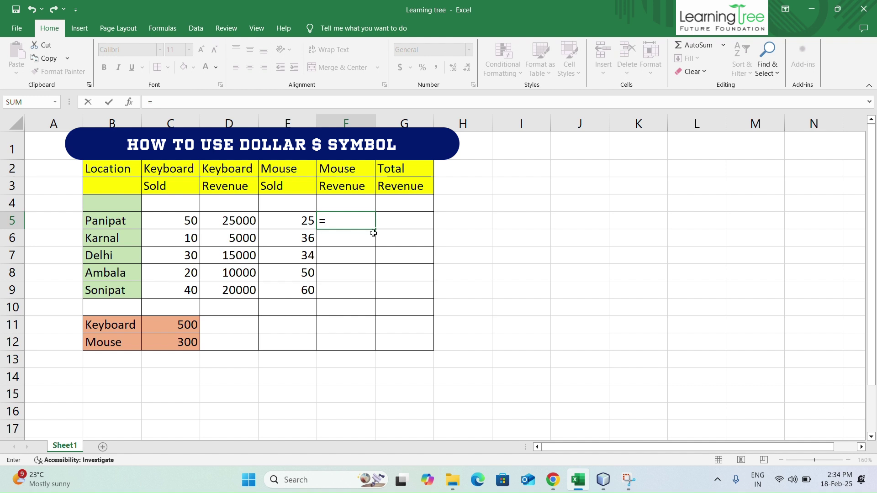
{"action": "type", "text": "E"}
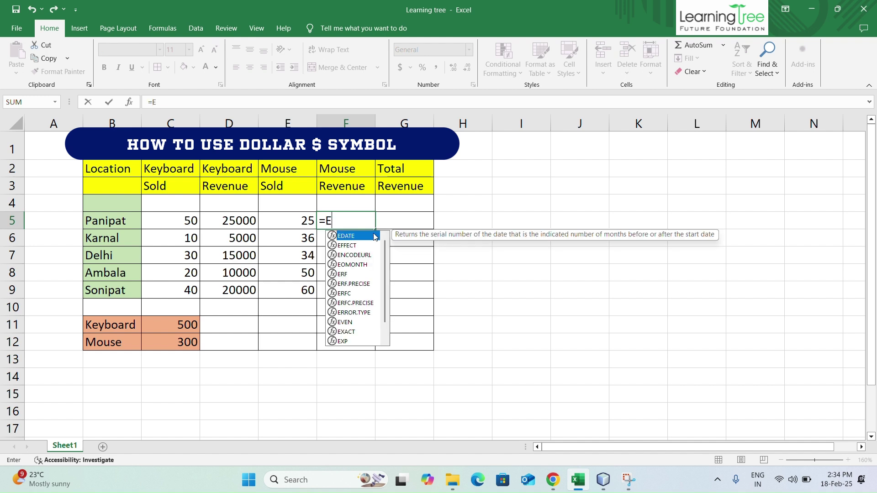
{"action": "type", "text": "5*"}
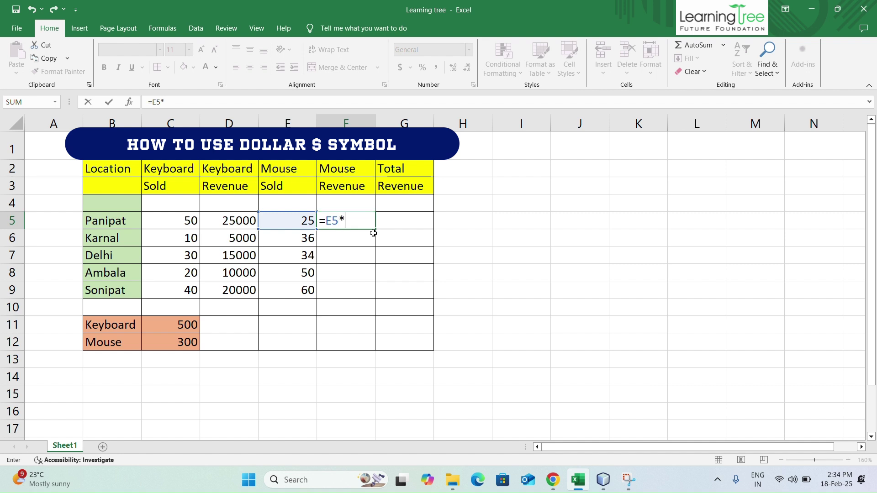
{"action": "left_click", "coordinate": [171, 341]}
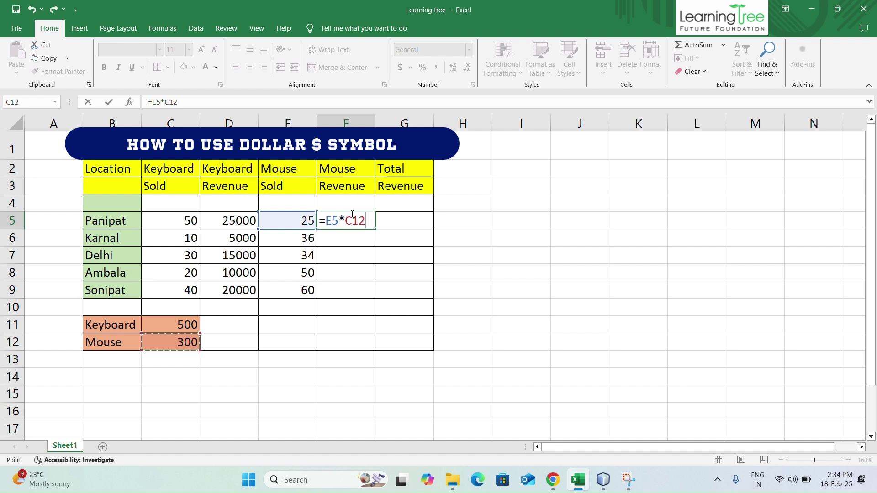
{"action": "key", "text": "F4"}
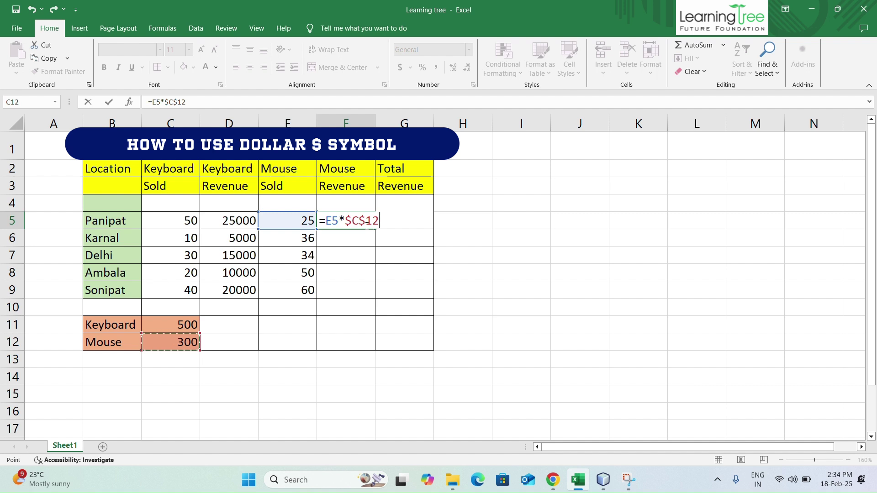
{"action": "key", "text": "Return"}
{"action": "left_click", "coordinate": [363, 224]}
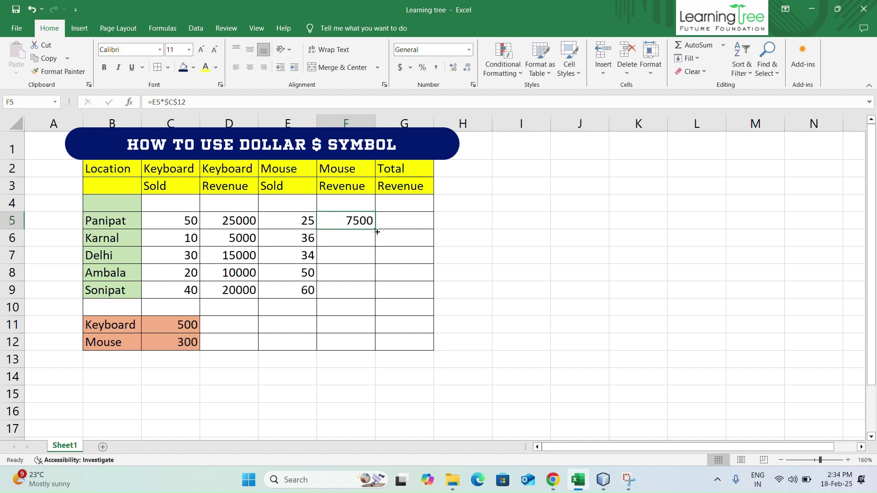
{"action": "left_click_drag", "start_coordinate": [375, 229], "coordinate": [371, 295]}
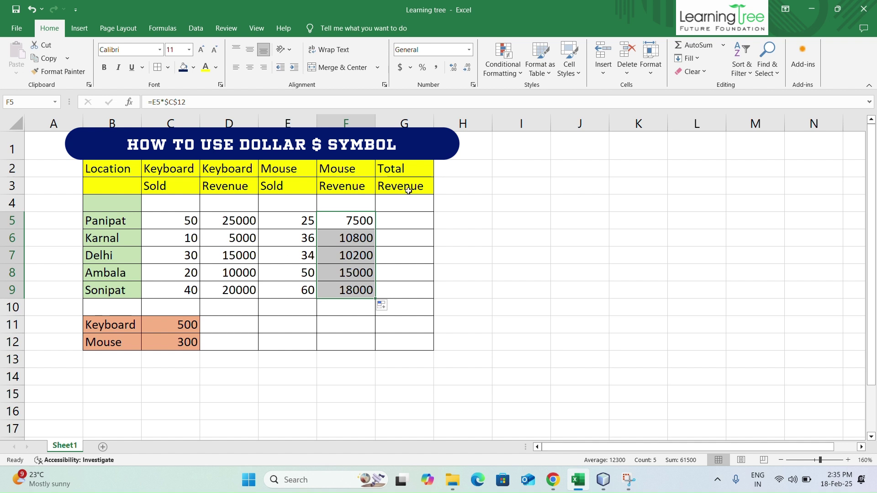
- Calculate Panipat's total revenue in G5 with =D5+F5 and fill the formula down to G9
{"action": "left_click", "coordinate": [416, 221]}
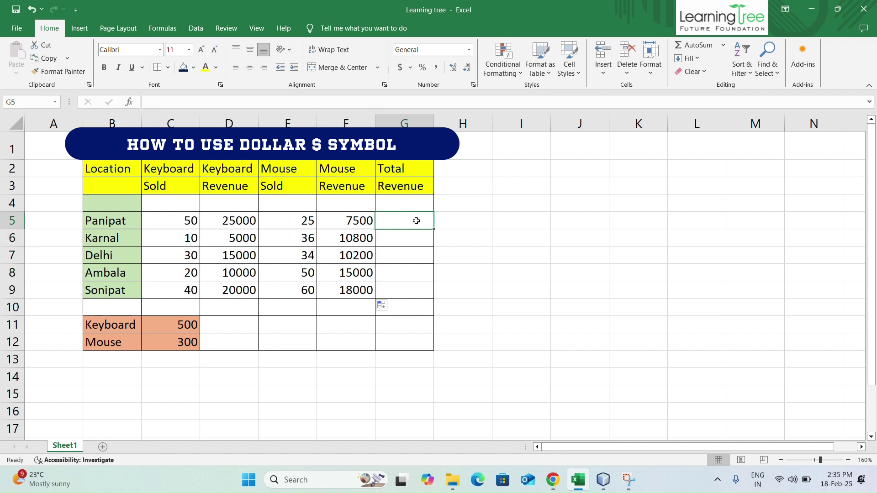
{"action": "type", "text": "="}
{"action": "left_click", "coordinate": [237, 218]}
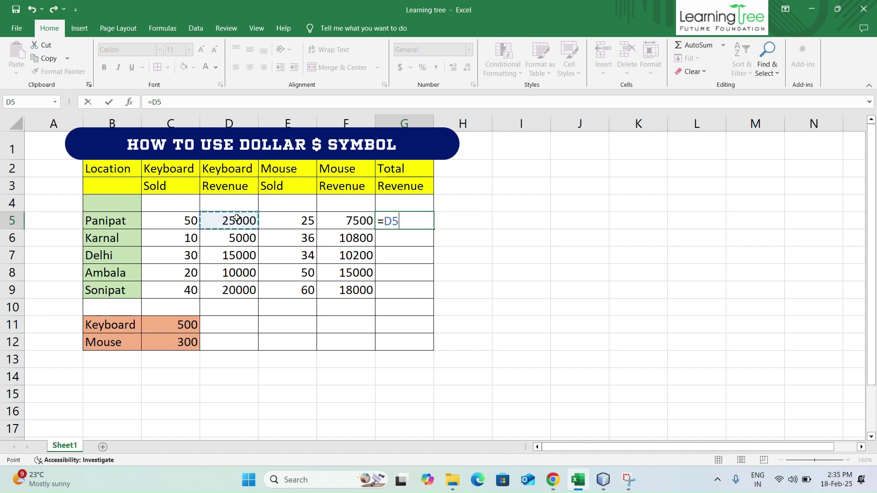
{"action": "type", "text": "+"}
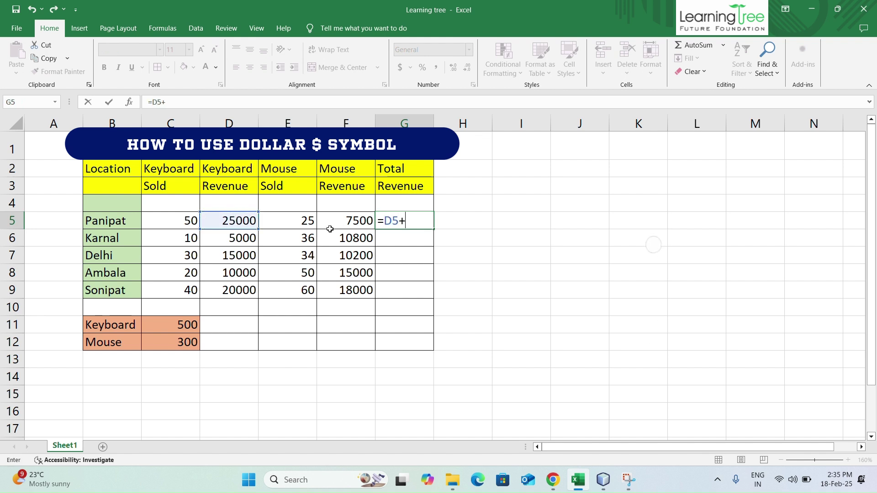
{"action": "left_click", "coordinate": [344, 221]}
{"action": "key", "text": "ctrl+Return"}
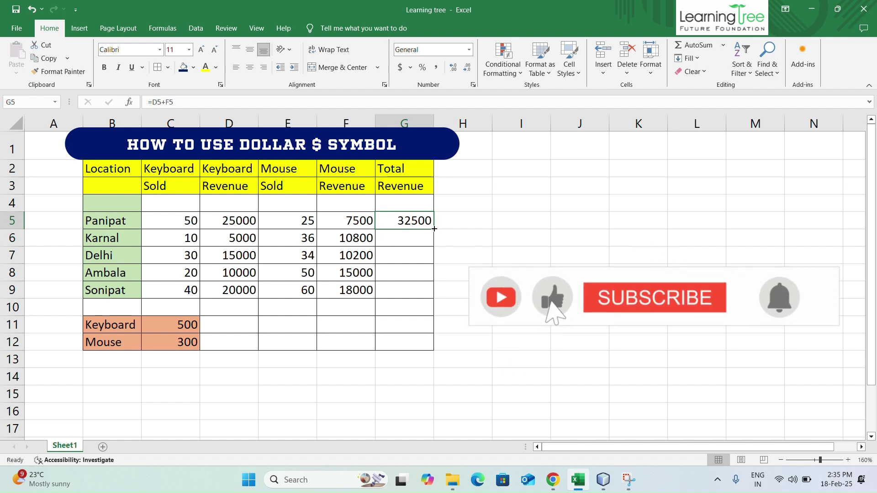
{"action": "left_click_drag", "start_coordinate": [435, 224], "coordinate": [427, 291]}
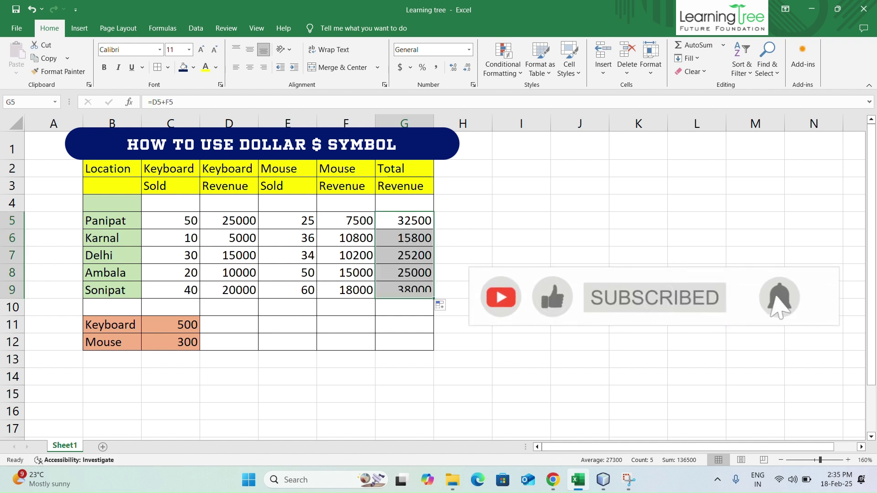